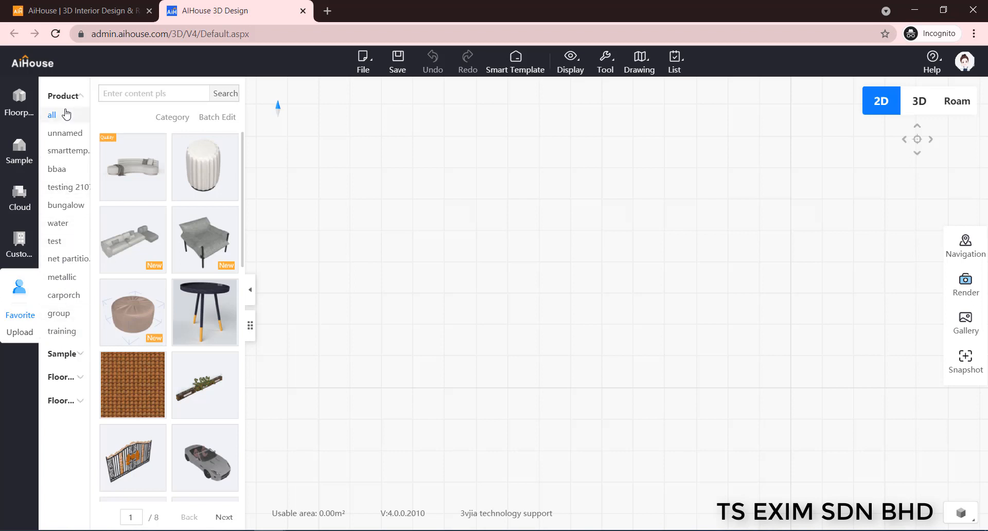
Delete the empty product category bbaa from the favorites and confirm its removal.
{"action": "left_click", "coordinate": [67, 171]}
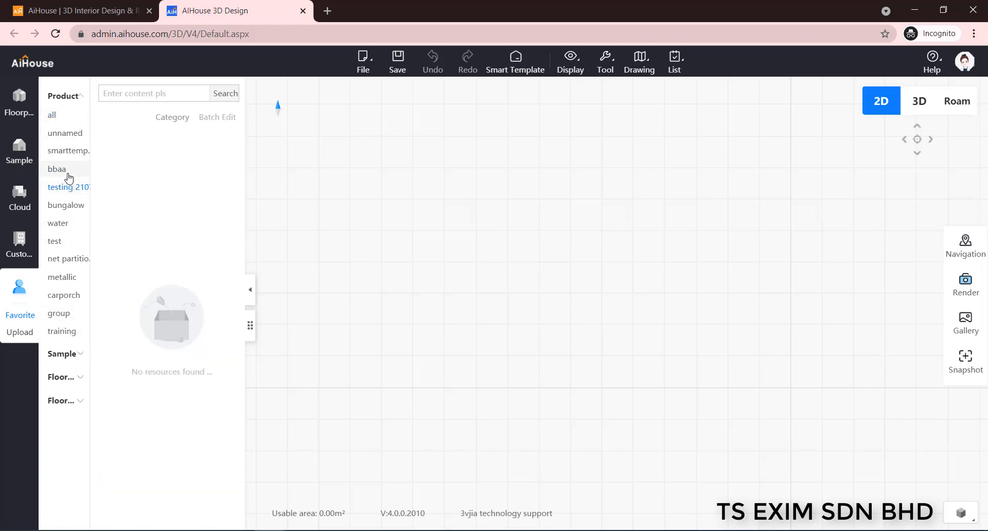
{"action": "left_click", "coordinate": [67, 174]}
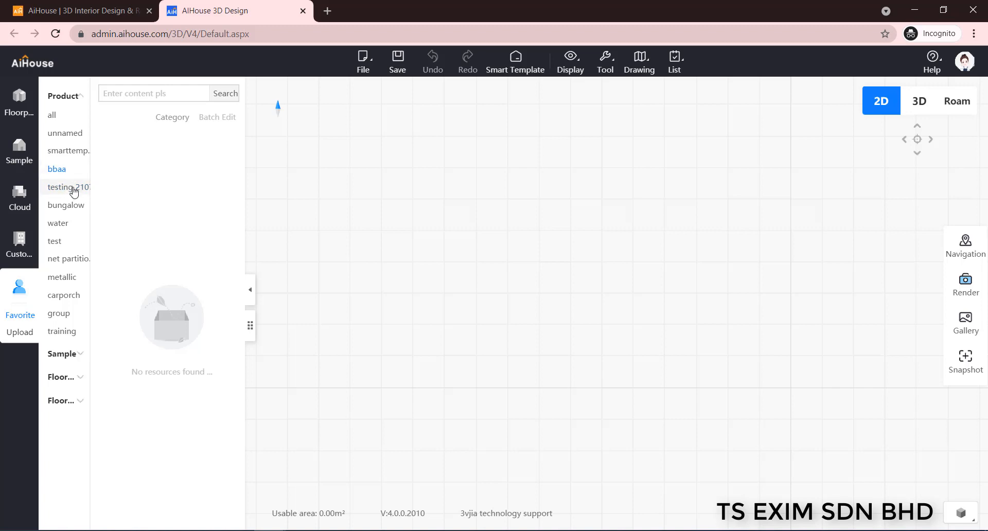
{"action": "left_click", "coordinate": [175, 118]}
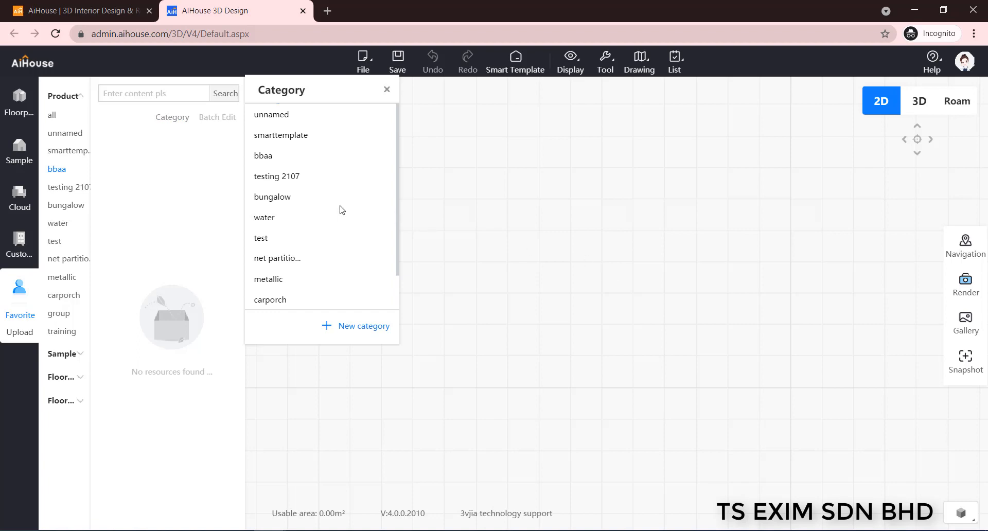
{"action": "mouse_move", "coordinate": [271, 158]}
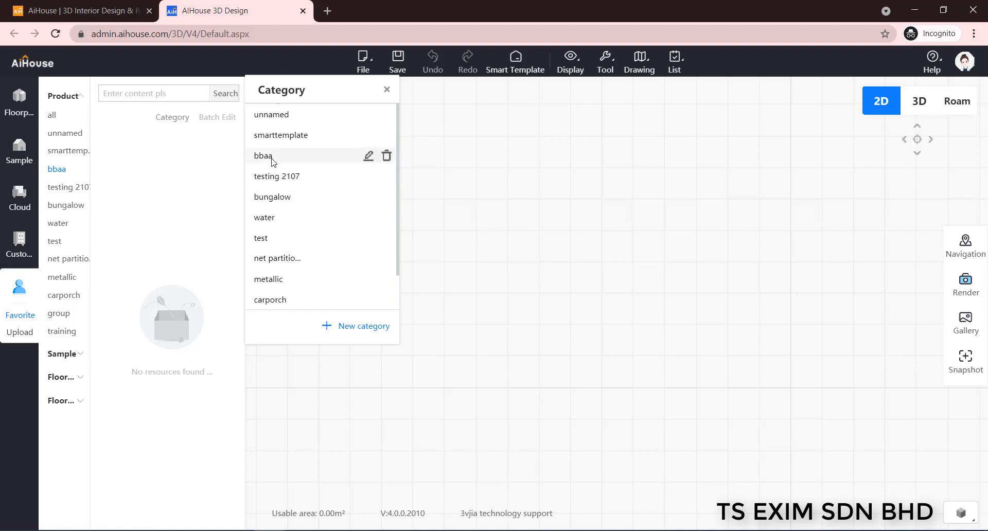
{"action": "left_click", "coordinate": [381, 157]}
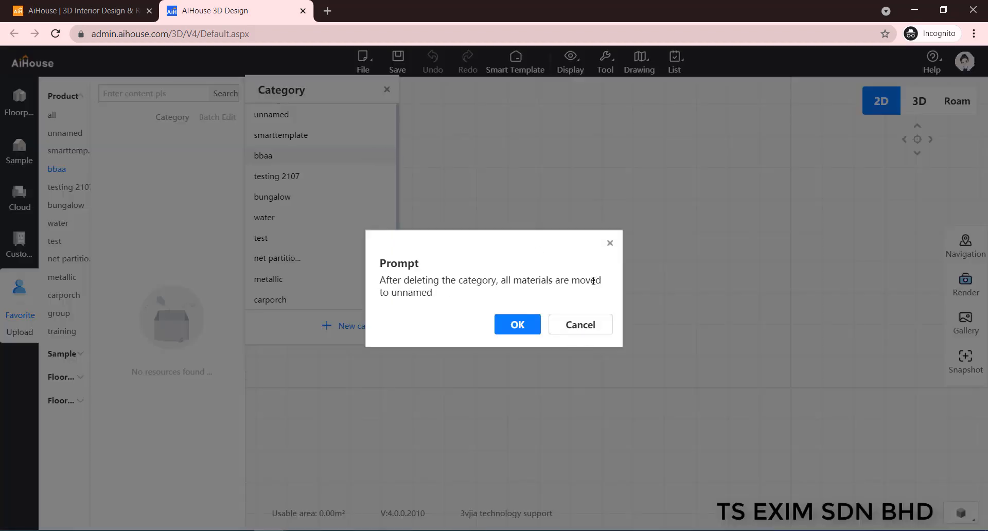
{"action": "left_click", "coordinate": [516, 323]}
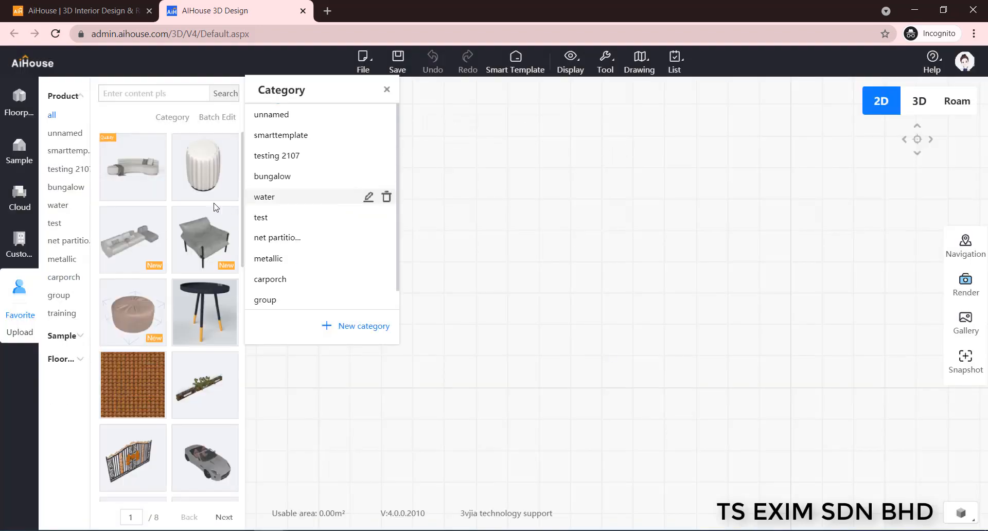
Rename the favorite product category testing 2107 as testing 2.
{"action": "left_click", "coordinate": [84, 175]}
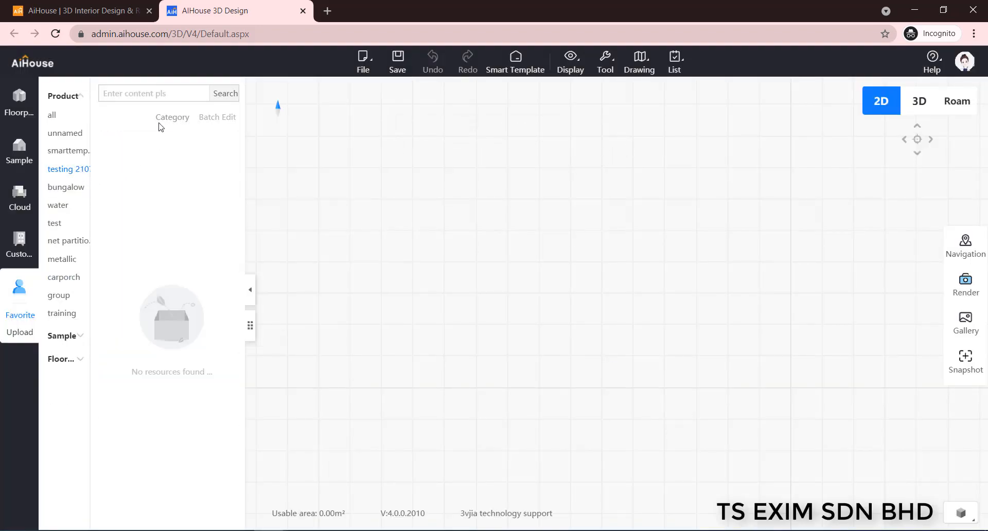
{"action": "left_click", "coordinate": [164, 119]}
{"action": "mouse_move", "coordinate": [290, 158]}
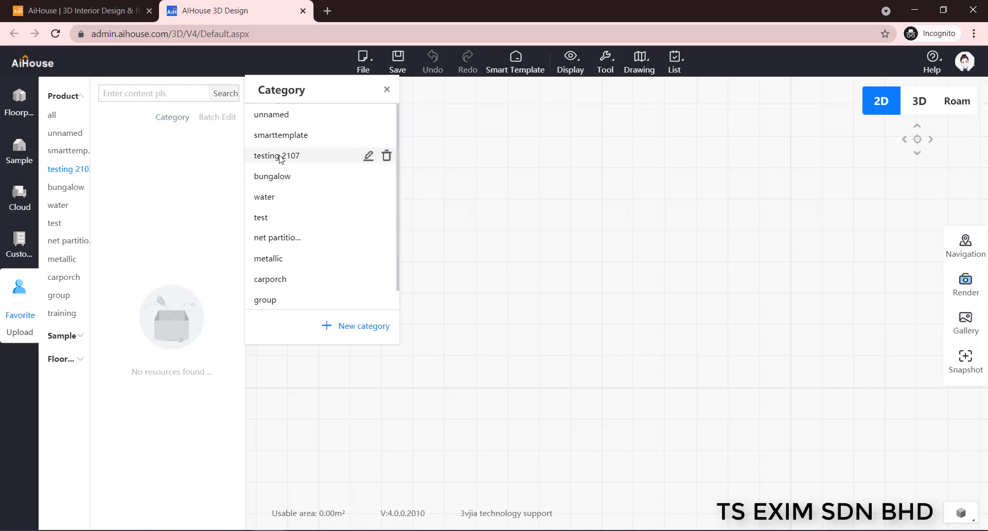
{"action": "left_click", "coordinate": [368, 156]}
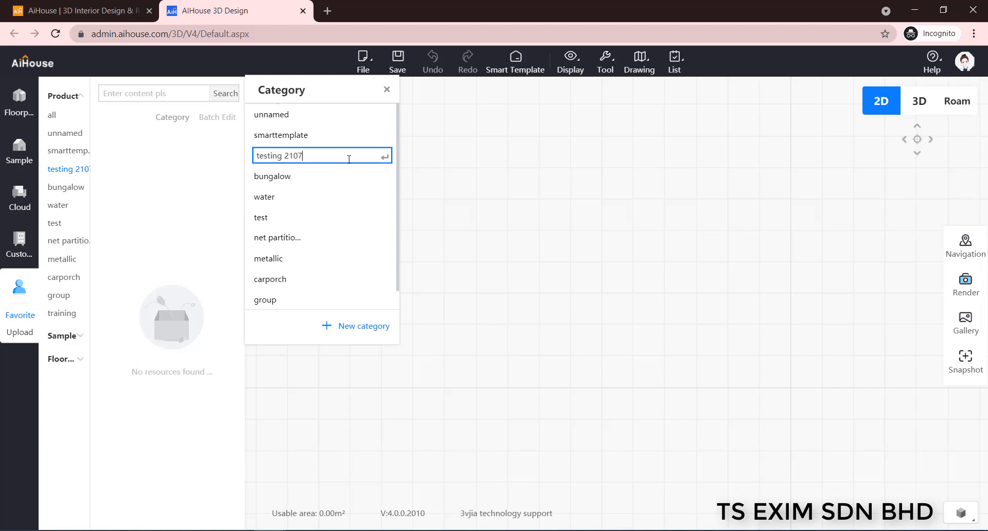
{"action": "left_click_drag", "start_coordinate": [322, 155], "coordinate": [289, 156]}
{"action": "key", "text": "BackSpace"}
{"action": "key", "text": "Return"}
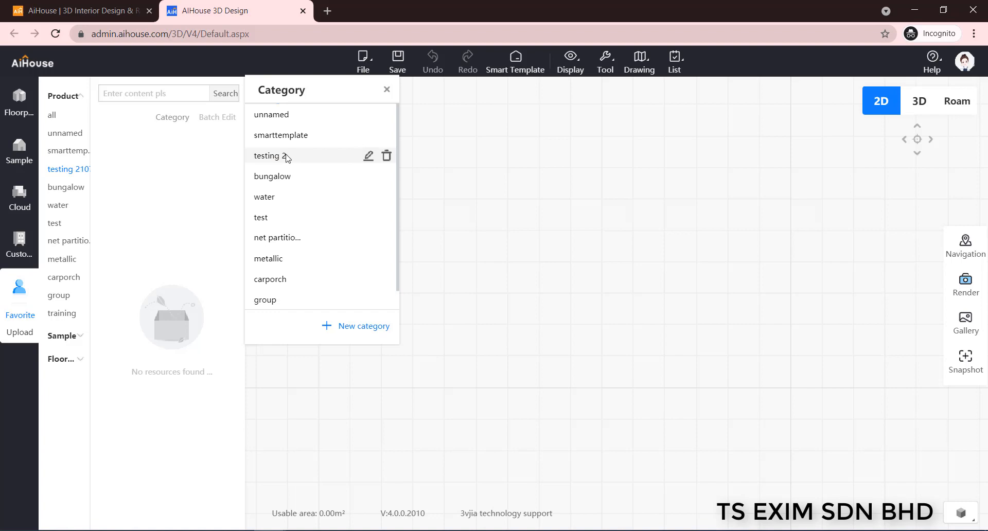
Delete the testing 2 category, confirm the deletion, and close the category list.
{"action": "left_click", "coordinate": [385, 155]}
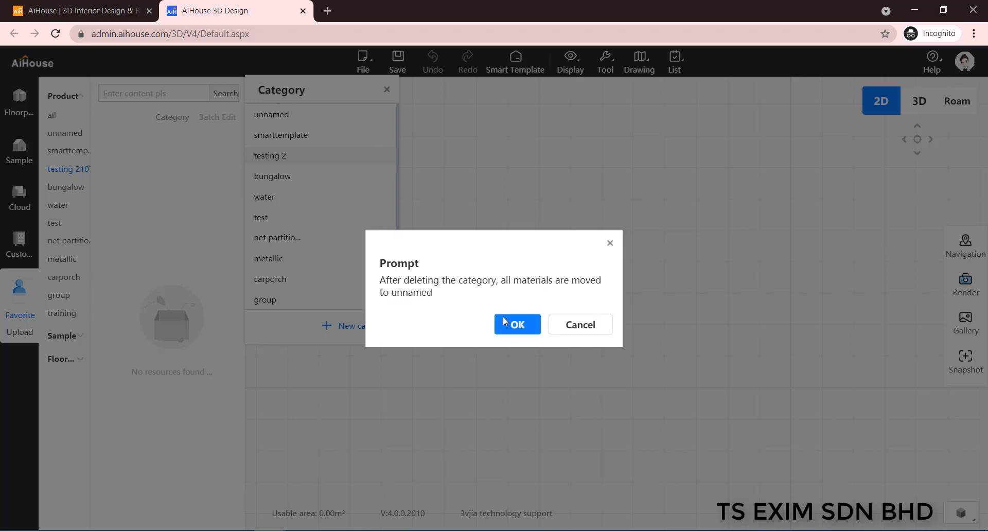
{"action": "left_click", "coordinate": [516, 326]}
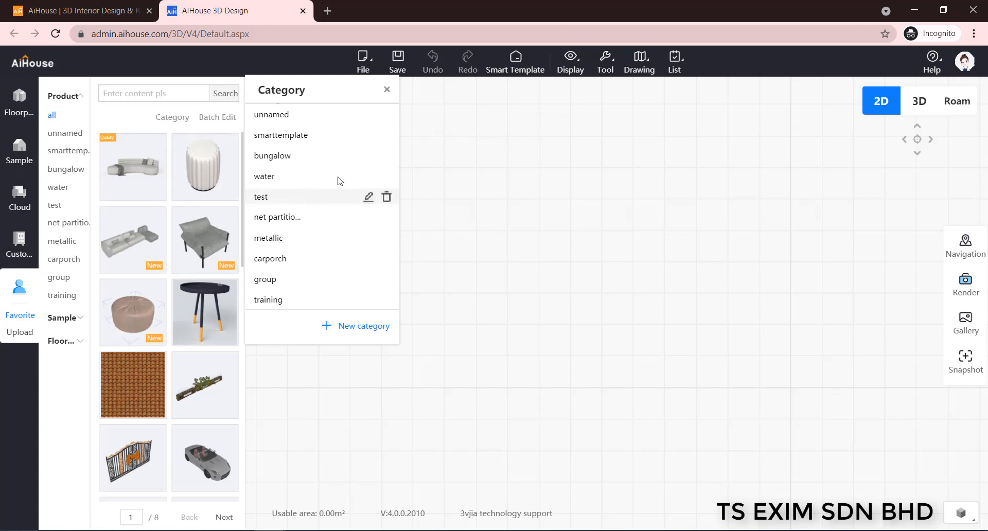
{"action": "left_click", "coordinate": [386, 91]}
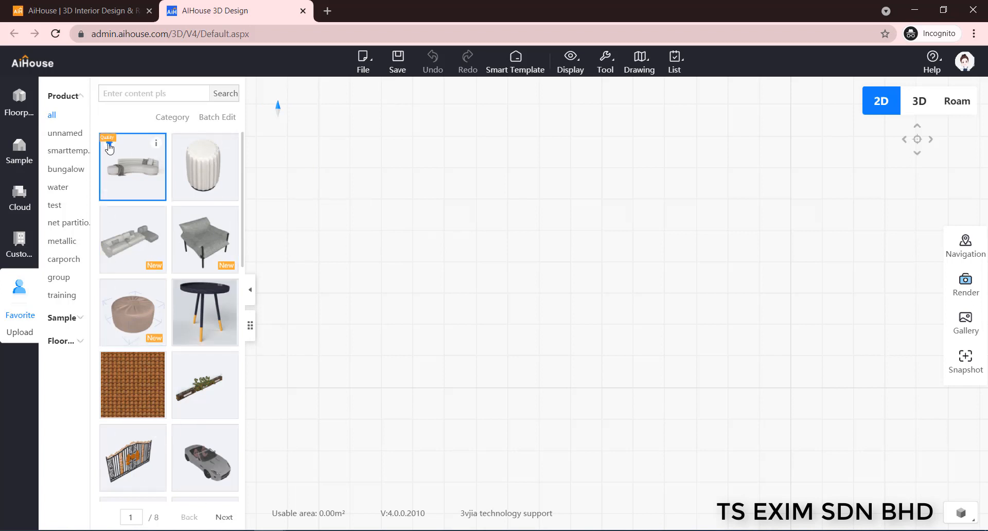
Remove the curved sofa from the favorite products.
{"action": "left_click", "coordinate": [108, 144]}
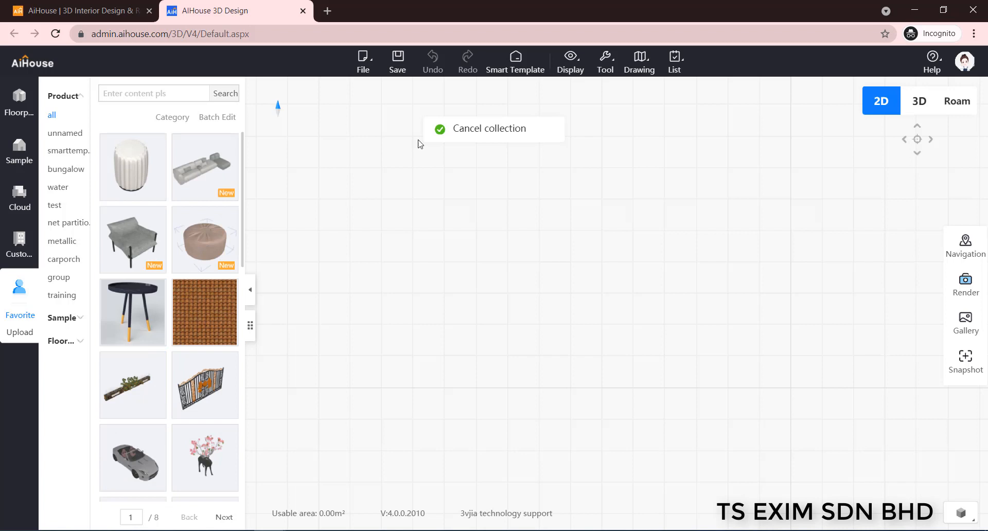
Batch-move the white stool, corner sofa, armchair and round ottoman to the training category, and open that category.
{"action": "left_click", "coordinate": [225, 118]}
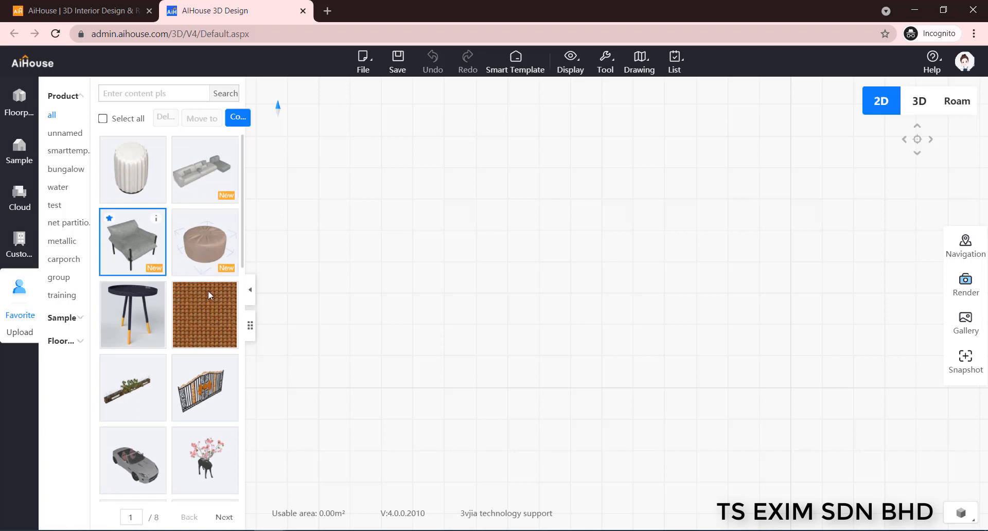
{"action": "left_click", "coordinate": [134, 165]}
{"action": "left_click", "coordinate": [208, 162]}
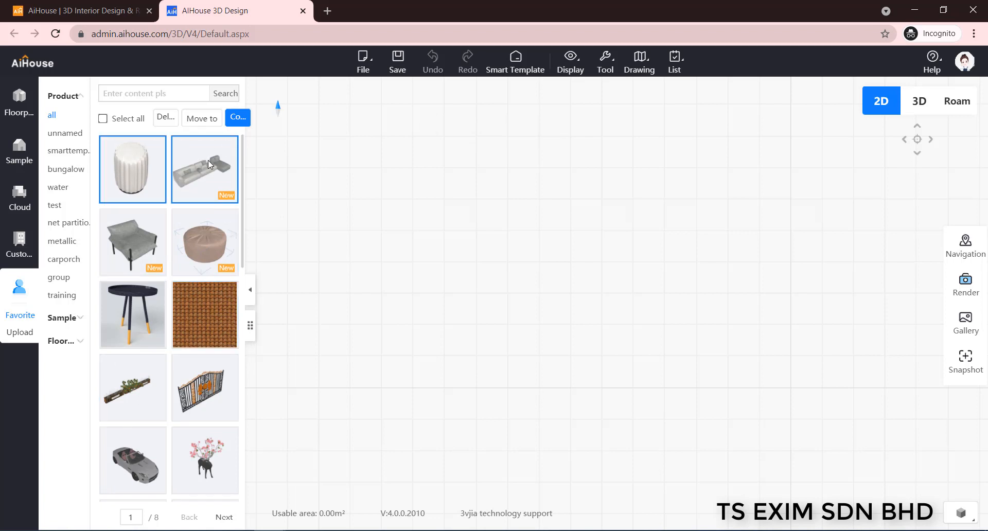
{"action": "left_click", "coordinate": [136, 255]}
{"action": "left_click", "coordinate": [208, 243]}
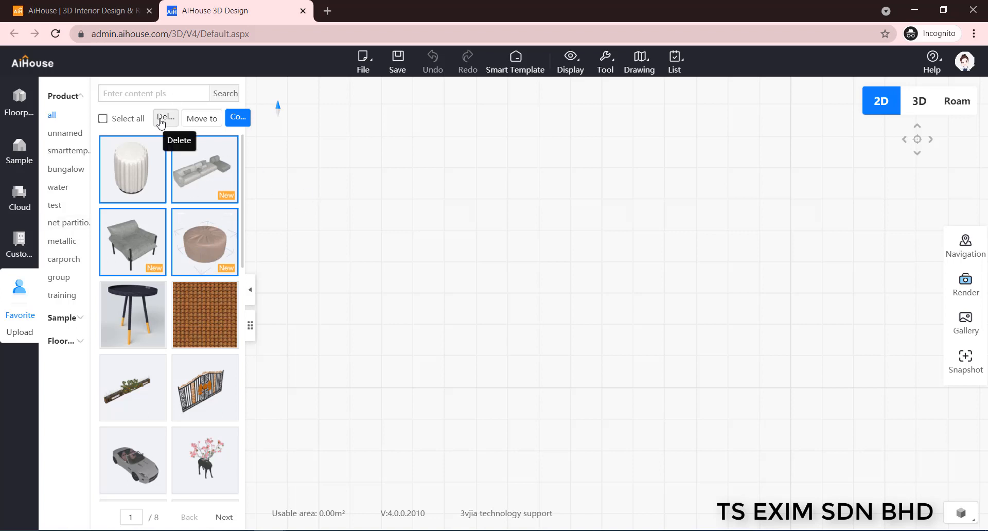
{"action": "left_click", "coordinate": [201, 120]}
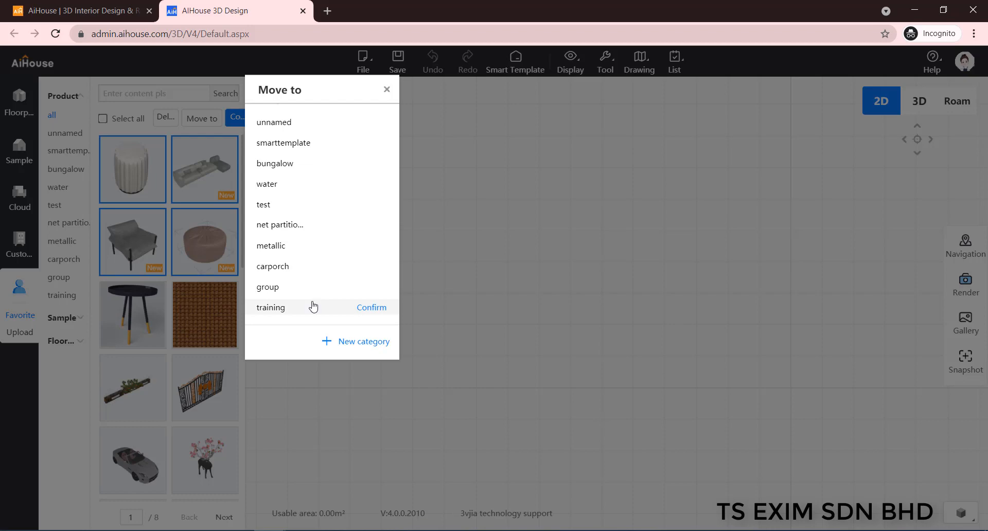
{"action": "left_click", "coordinate": [380, 311]}
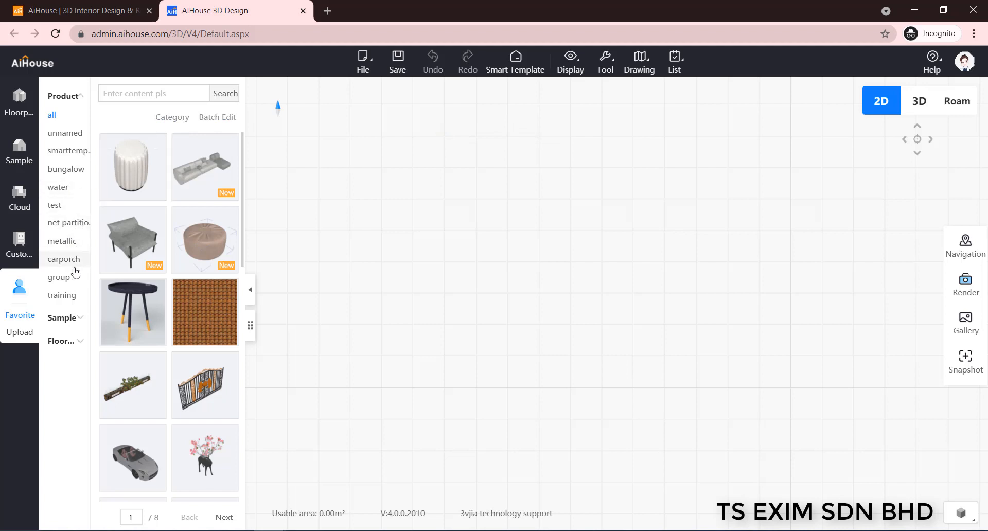
{"action": "left_click", "coordinate": [64, 295]}
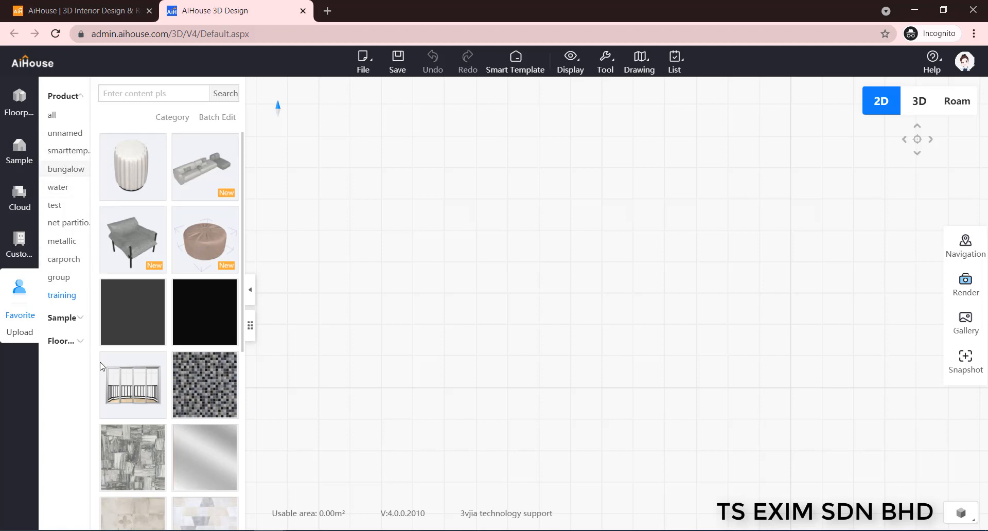
Switch to the AiHouse website and open the favorite products page in the Business Center.
{"action": "left_click", "coordinate": [82, 11]}
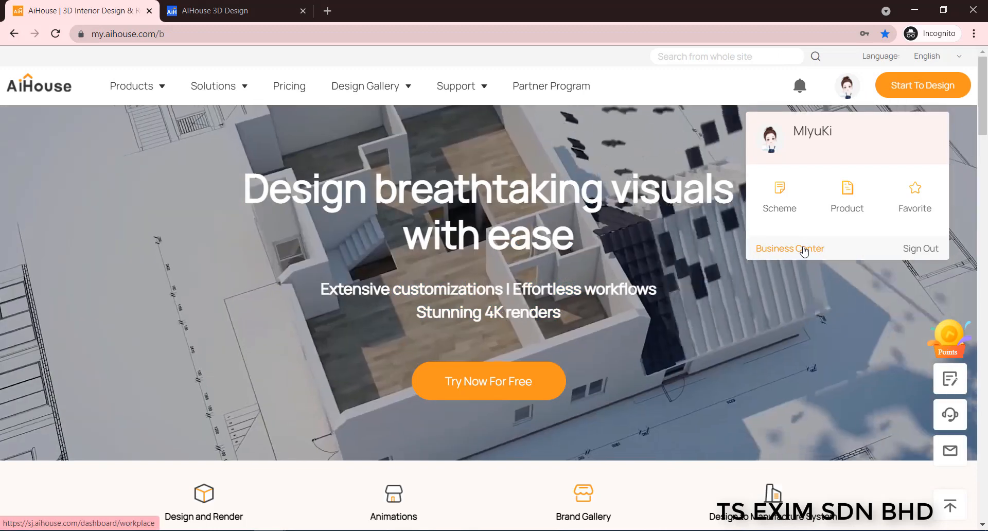
{"action": "left_click", "coordinate": [789, 247]}
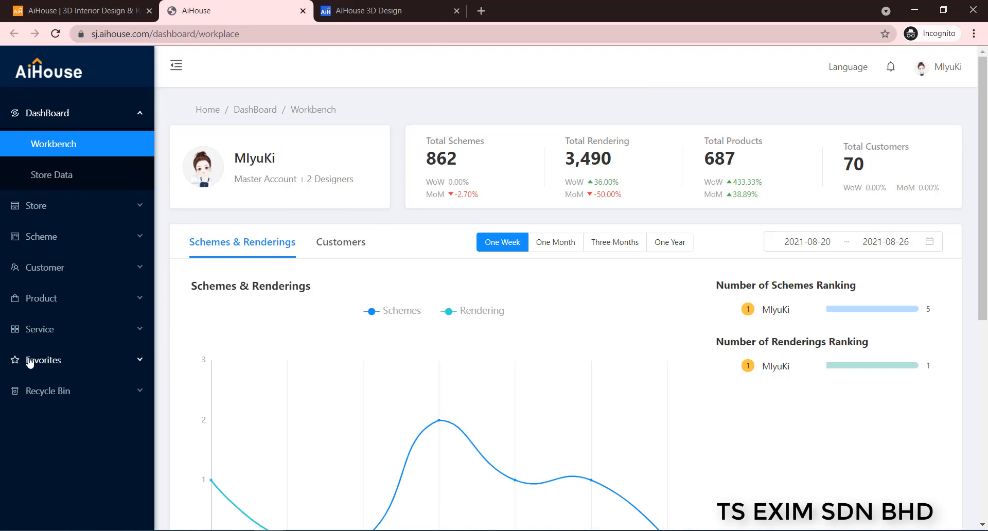
{"action": "left_click", "coordinate": [139, 363]}
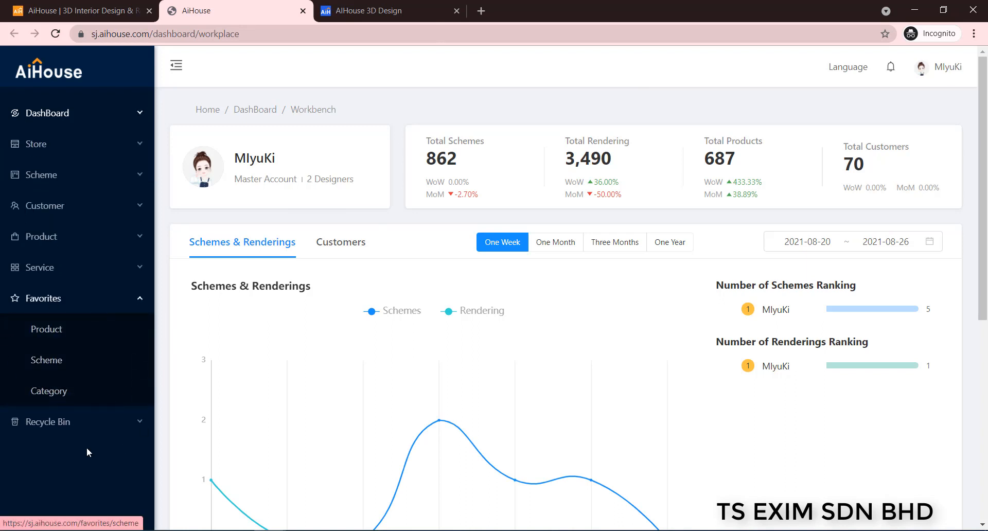
{"action": "left_click", "coordinate": [58, 338]}
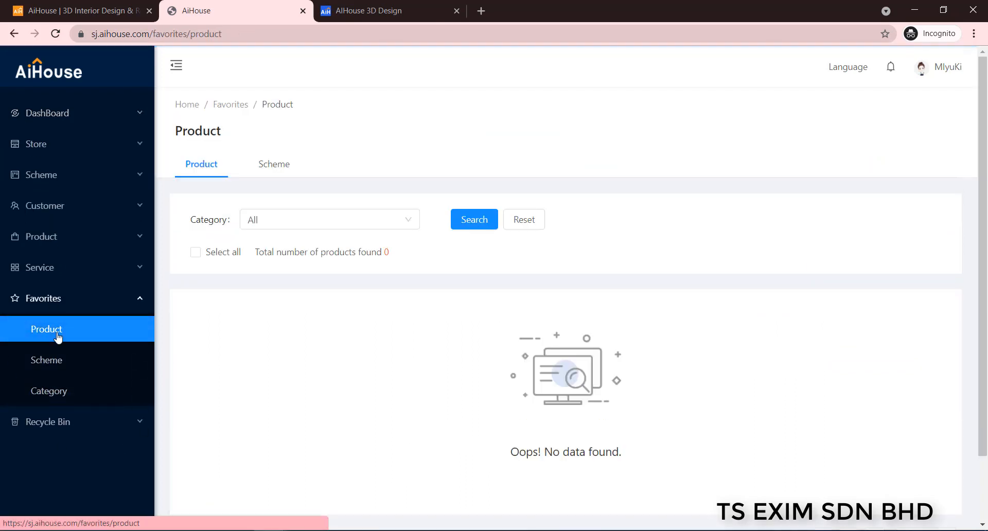
Look through the favorite product cards down to the end of the page and back.
{"action": "scroll", "coordinate": [931, 237], "scroll_direction": "down", "scroll_amount": 3}
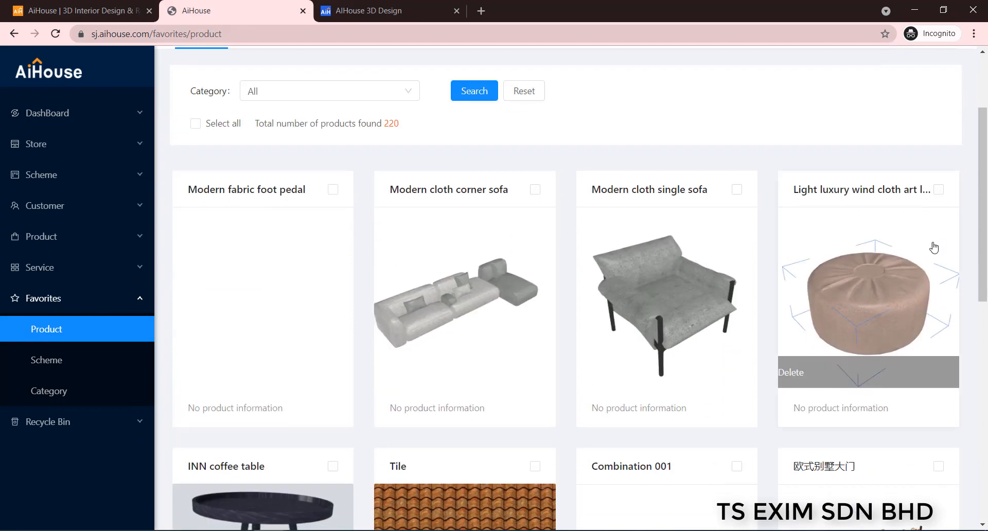
{"action": "scroll", "coordinate": [196, 281], "scroll_direction": "down", "scroll_amount": 5}
{"action": "scroll", "coordinate": [177, 262], "scroll_direction": "down", "scroll_amount": 5}
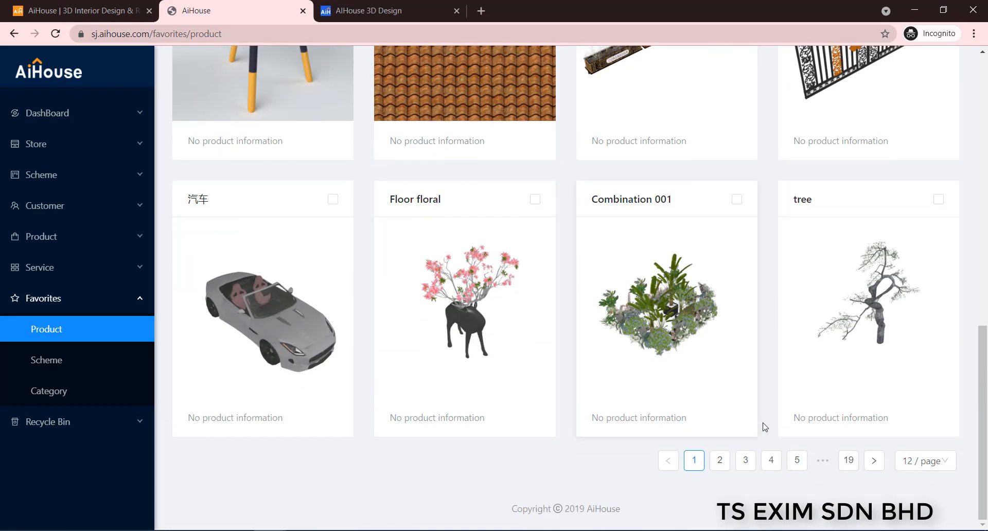
{"action": "scroll", "coordinate": [870, 311], "scroll_direction": "up", "scroll_amount": 13}
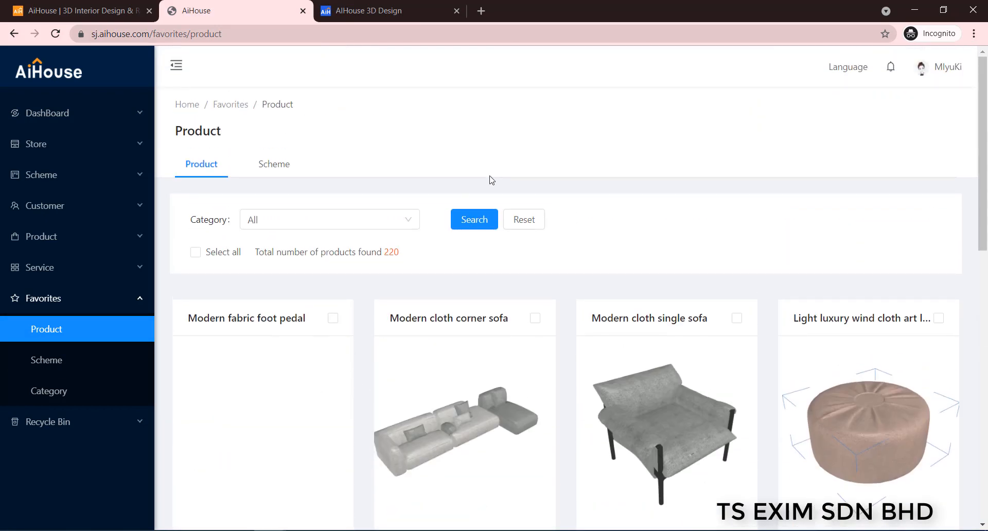
{"action": "mouse_move", "coordinate": [273, 410]}
{"action": "scroll", "coordinate": [231, 406], "scroll_direction": "down", "scroll_amount": 2}
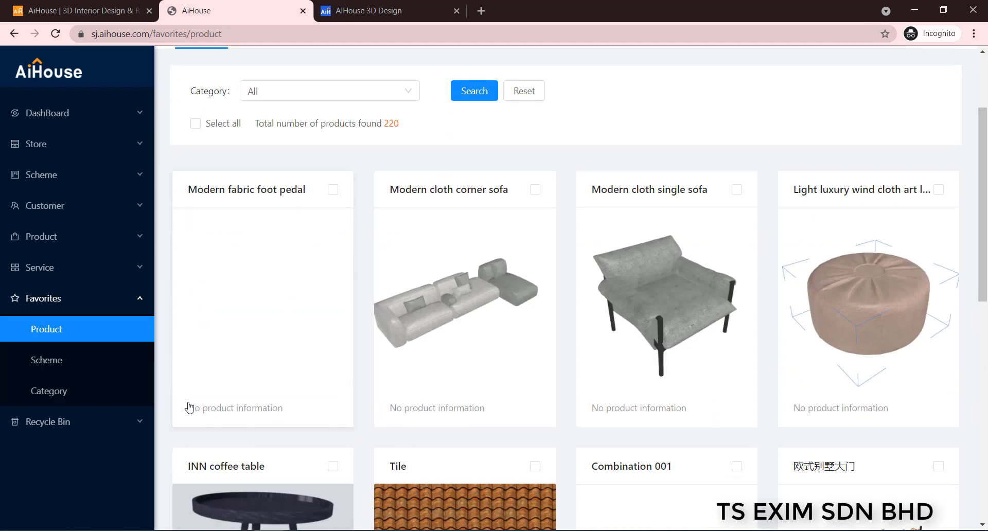
{"action": "scroll", "coordinate": [359, 256], "scroll_direction": "up", "scroll_amount": 2}
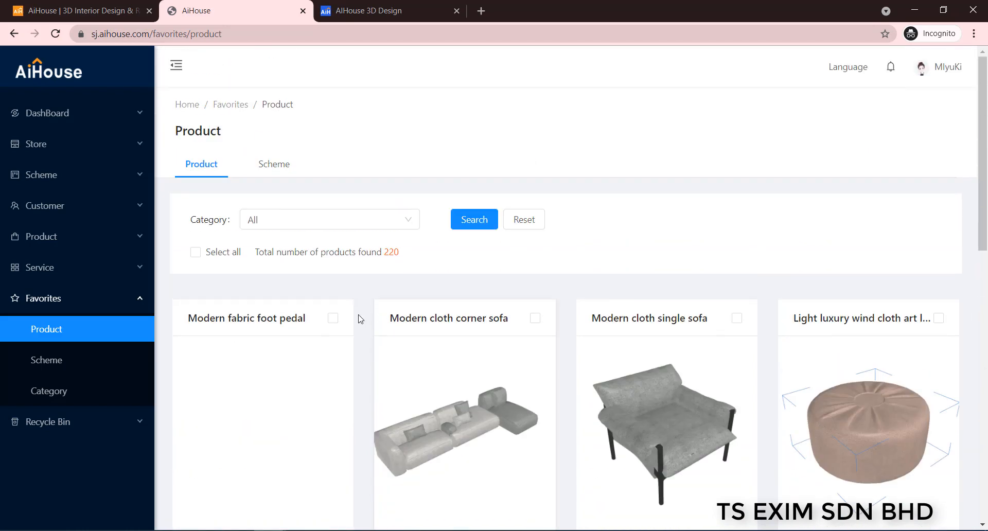
Select Modern fabric foot pedal, Modern cloth corner sofa and Modern cloth single sofa, and view the available destination categories without moving them.
{"action": "left_click", "coordinate": [334, 319]}
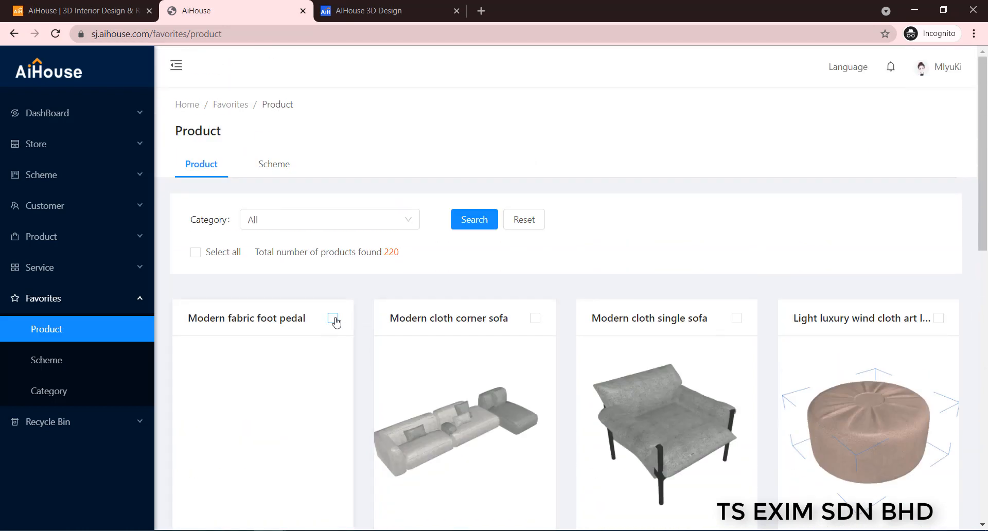
{"action": "left_click", "coordinate": [736, 326]}
{"action": "left_click", "coordinate": [535, 325]}
{"action": "left_click", "coordinate": [336, 256]}
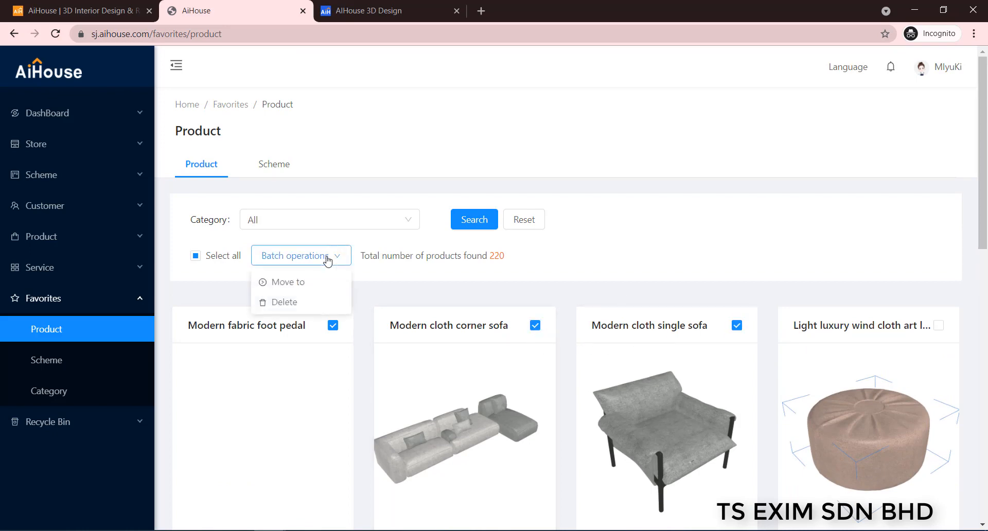
{"action": "left_click", "coordinate": [288, 282]}
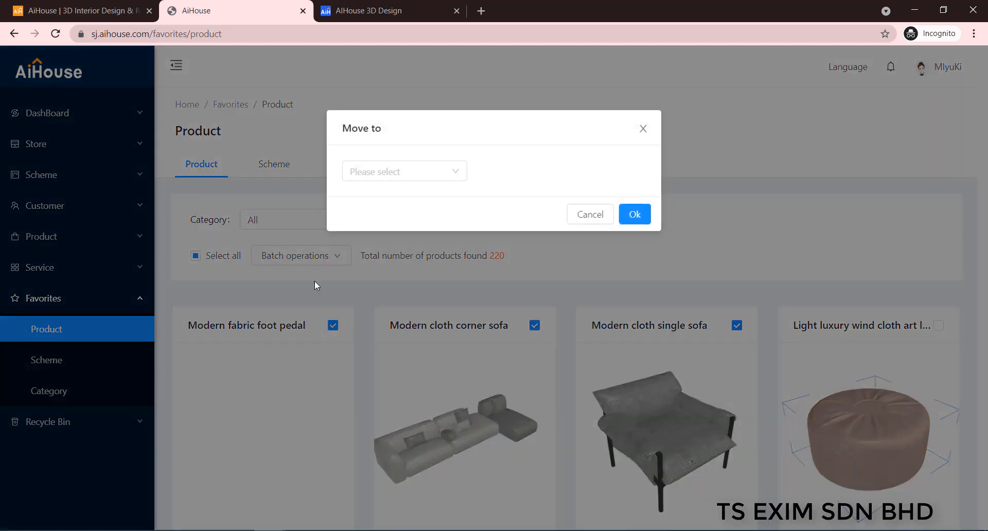
{"action": "left_click", "coordinate": [445, 177]}
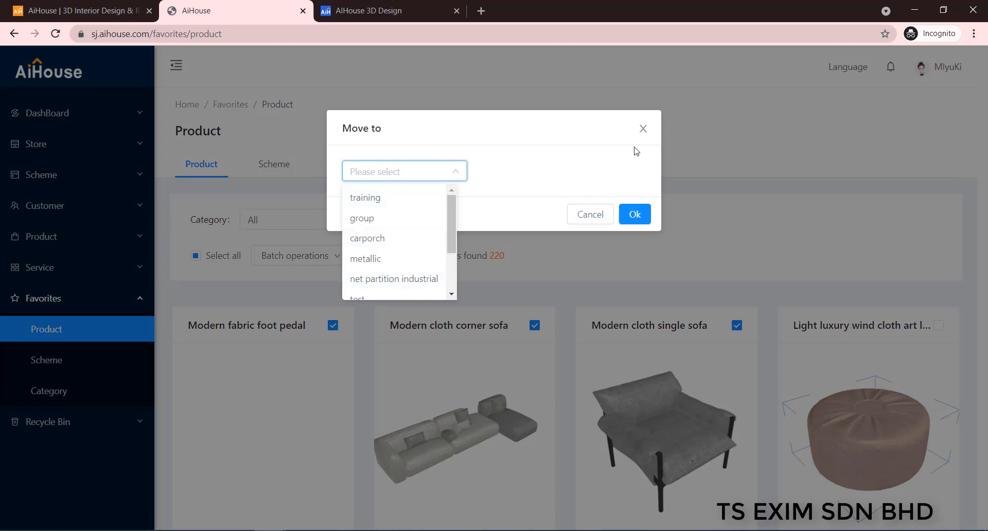
{"action": "left_click", "coordinate": [643, 129]}
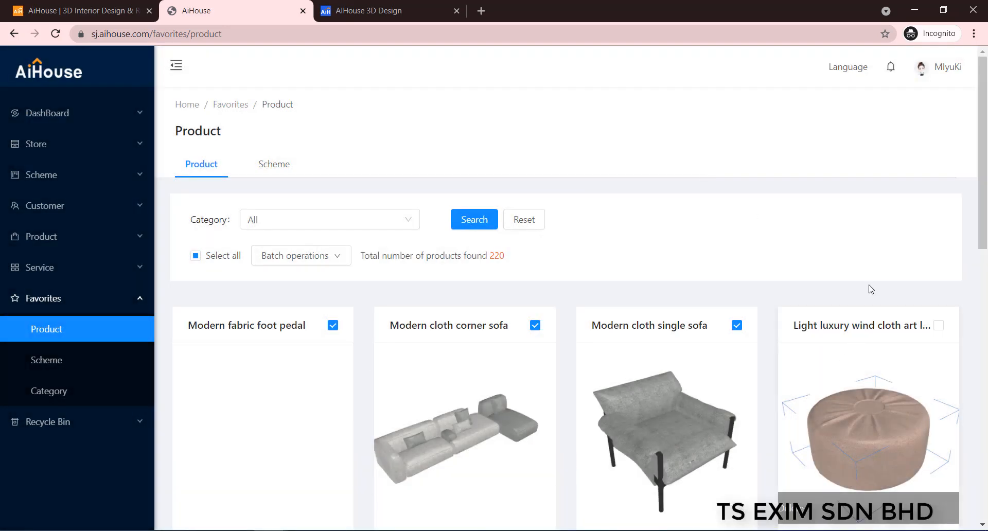
{"action": "scroll", "coordinate": [862, 235], "scroll_direction": "down", "scroll_amount": 4}
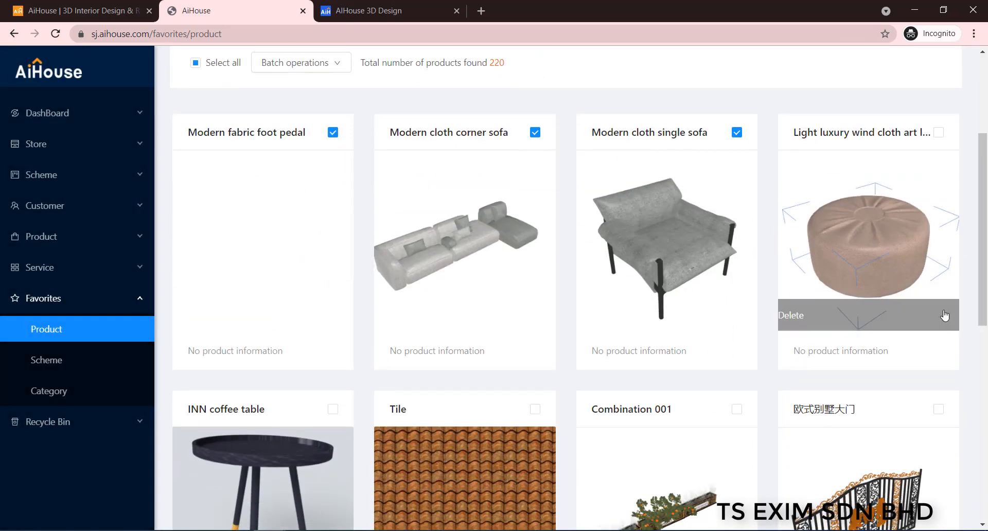
Open the favorites category management page and look through the whole category list.
{"action": "scroll", "coordinate": [533, 239], "scroll_direction": "up", "scroll_amount": 4}
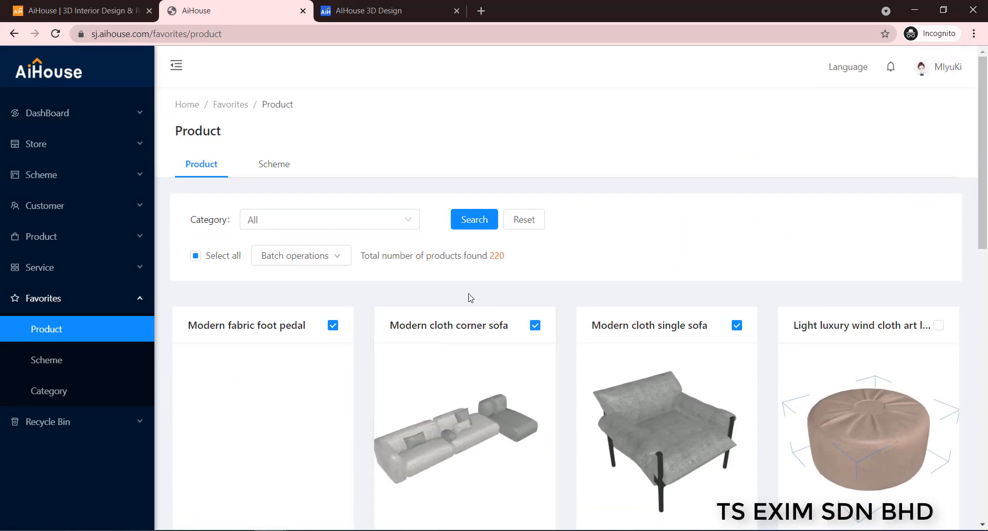
{"action": "scroll", "coordinate": [614, 226], "scroll_direction": "down", "scroll_amount": 1}
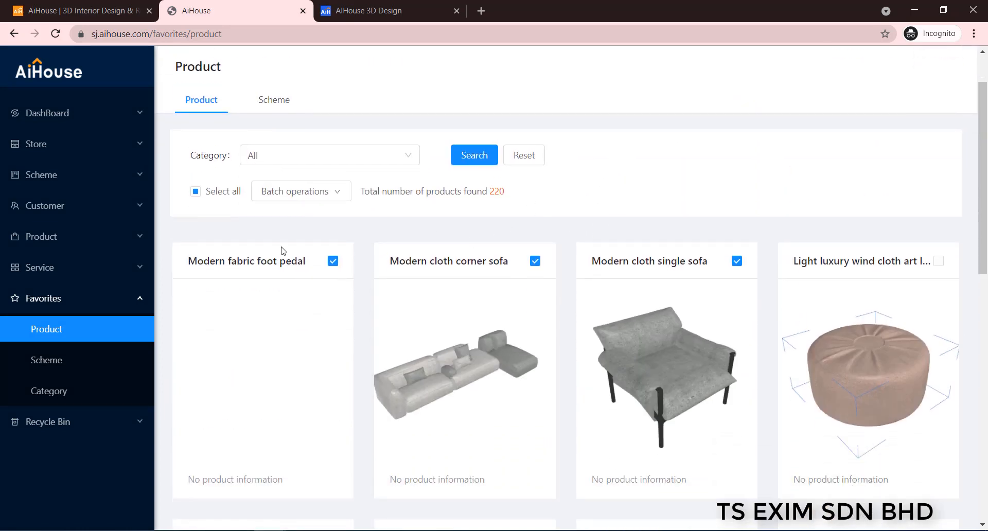
{"action": "left_click", "coordinate": [65, 394]}
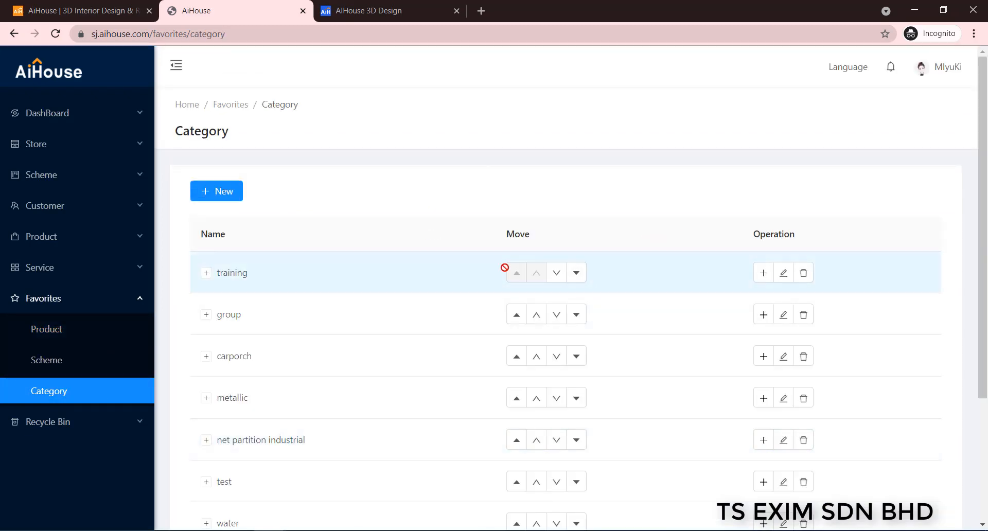
{"action": "scroll", "coordinate": [283, 207], "scroll_direction": "down", "scroll_amount": 1}
{"action": "scroll", "coordinate": [304, 338], "scroll_direction": "down", "scroll_amount": 2}
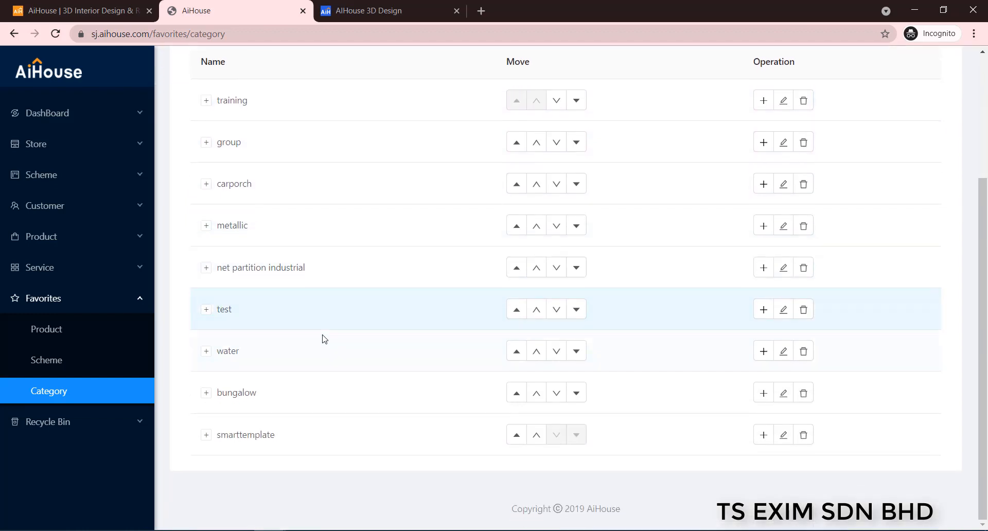
{"action": "scroll", "coordinate": [346, 306], "scroll_direction": "up", "scroll_amount": 3}
Compare the order of the favorite categories in AiHouse 3D Design with the category list in the Business Center.
{"action": "left_click", "coordinate": [389, 10]}
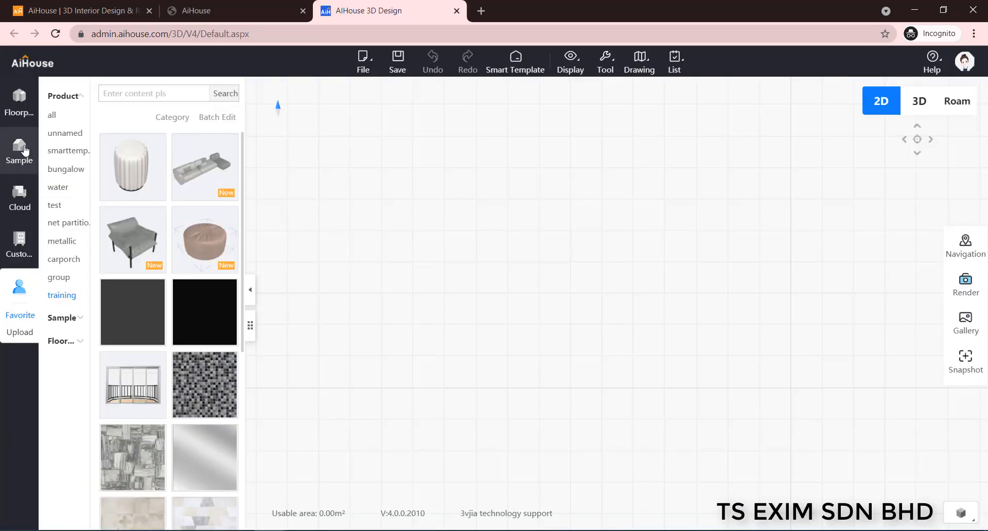
{"action": "left_click", "coordinate": [236, 12]}
{"action": "scroll", "coordinate": [312, 355], "scroll_direction": "down", "scroll_amount": 3}
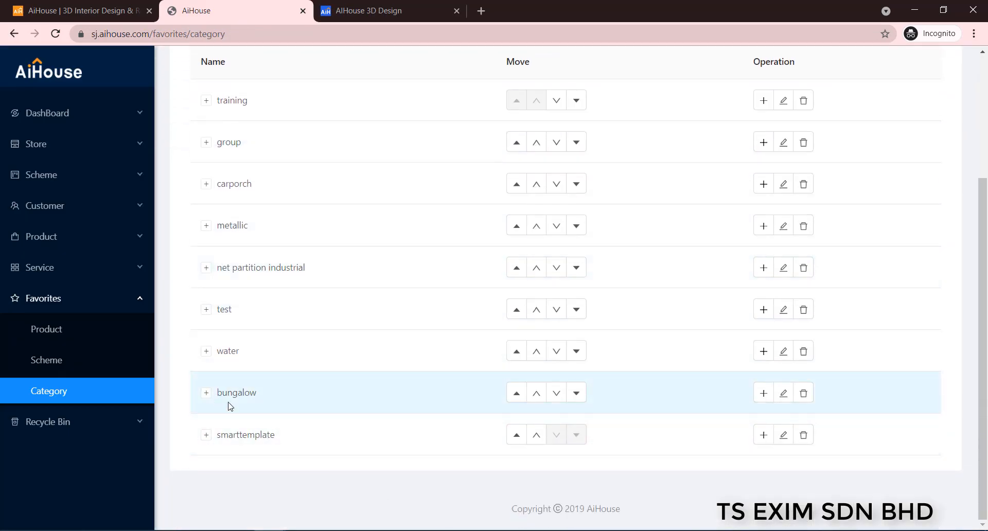
{"action": "scroll", "coordinate": [373, 245], "scroll_direction": "up", "scroll_amount": 3}
{"action": "scroll", "coordinate": [364, 284], "scroll_direction": "down", "scroll_amount": 3}
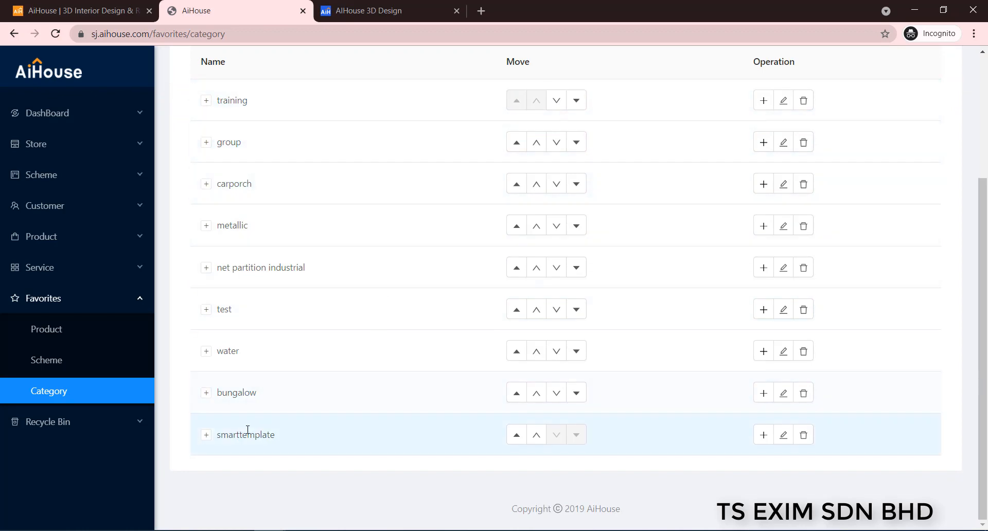
{"action": "left_click", "coordinate": [396, 11]}
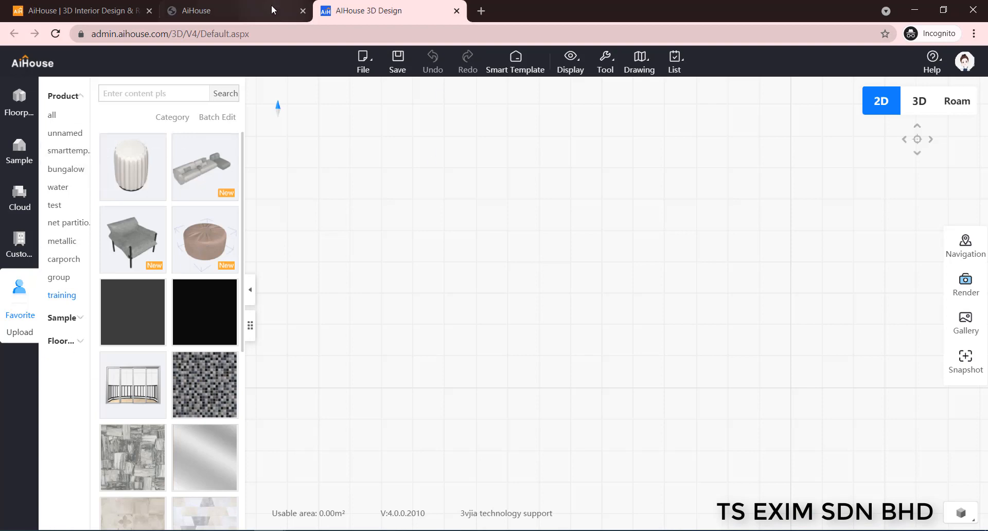
{"action": "left_click", "coordinate": [291, 10]}
{"action": "scroll", "coordinate": [478, 381], "scroll_direction": "up", "scroll_amount": 2}
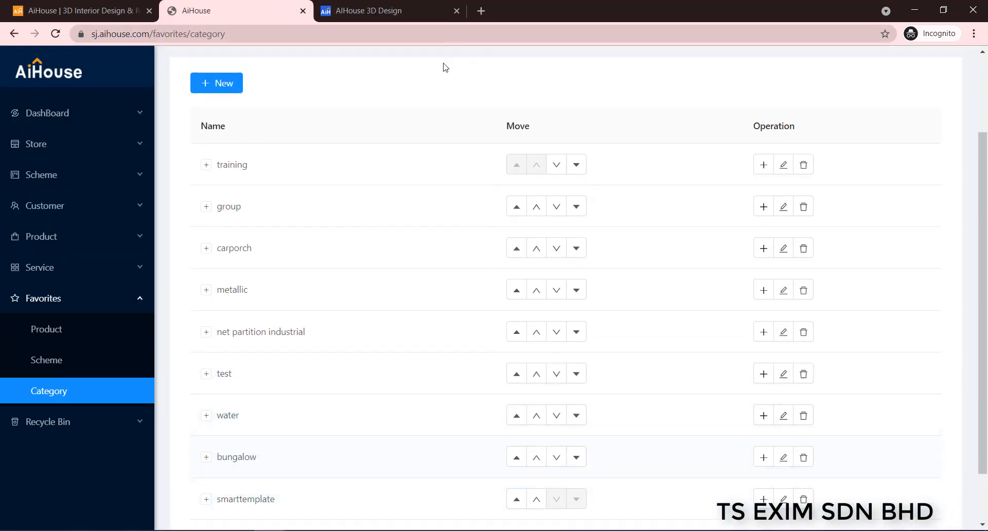
{"action": "scroll", "coordinate": [512, 289], "scroll_direction": "down", "scroll_amount": 2}
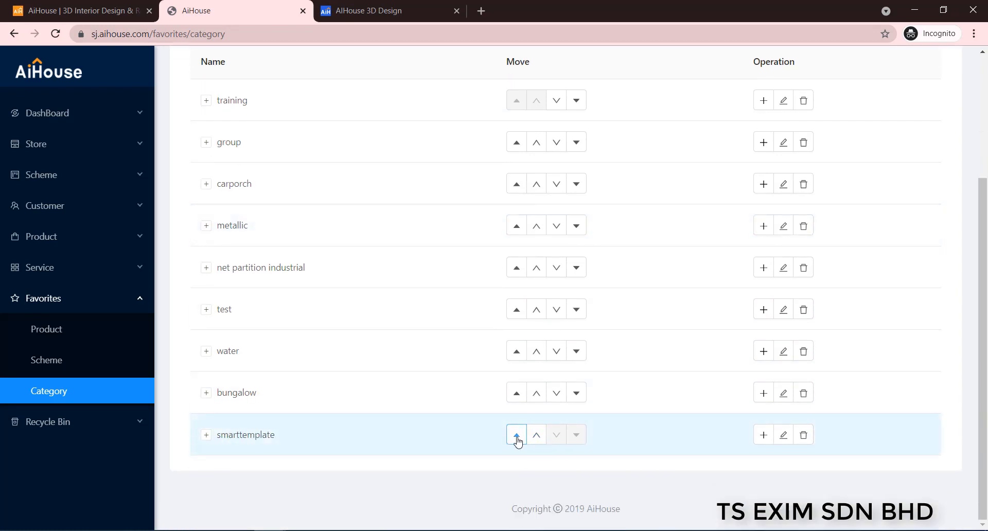
Move smarttemplate to the top of the category list and place carporch second to last, just above bungalow.
{"action": "left_click", "coordinate": [516, 435]}
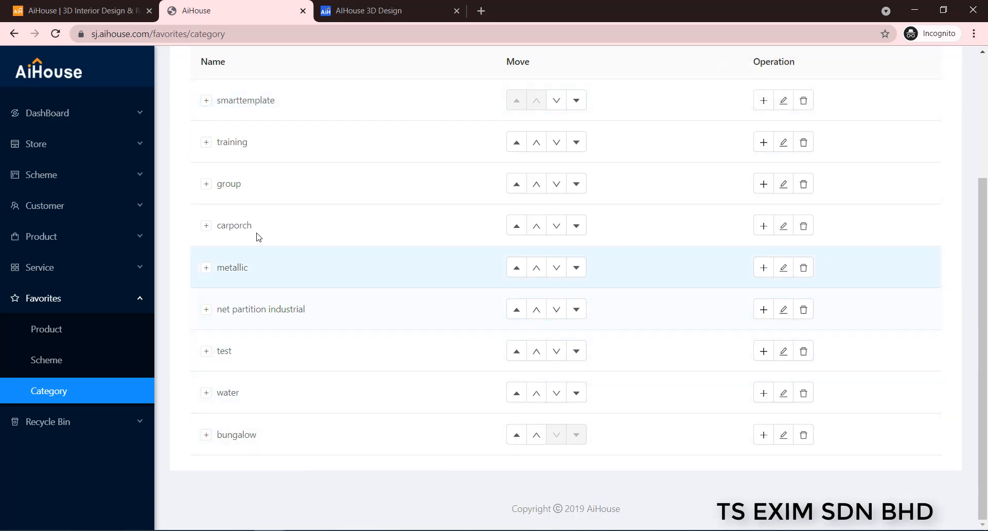
{"action": "left_click", "coordinate": [576, 226]}
{"action": "left_click", "coordinate": [536, 435]}
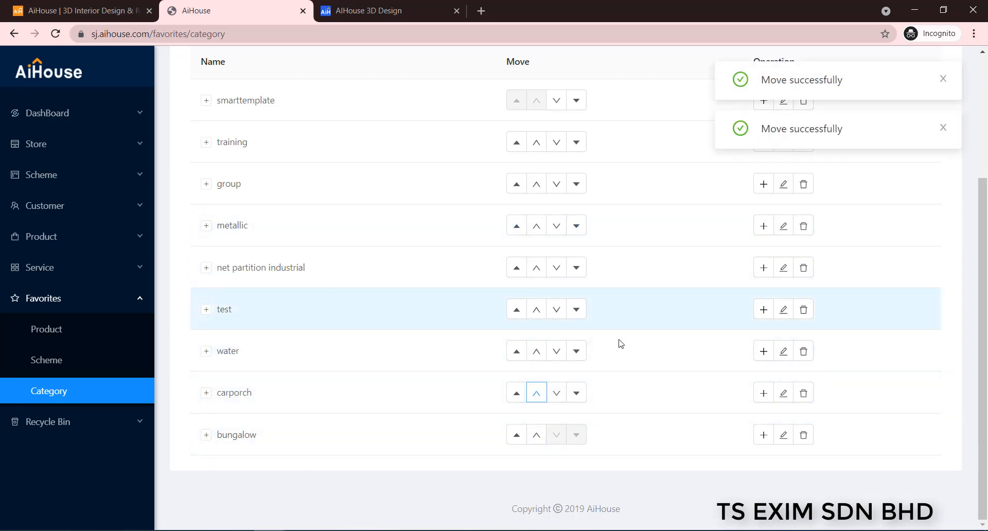
Move the test category to the top of the list, followed by training so that training ranks first.
{"action": "left_click", "coordinate": [517, 309]}
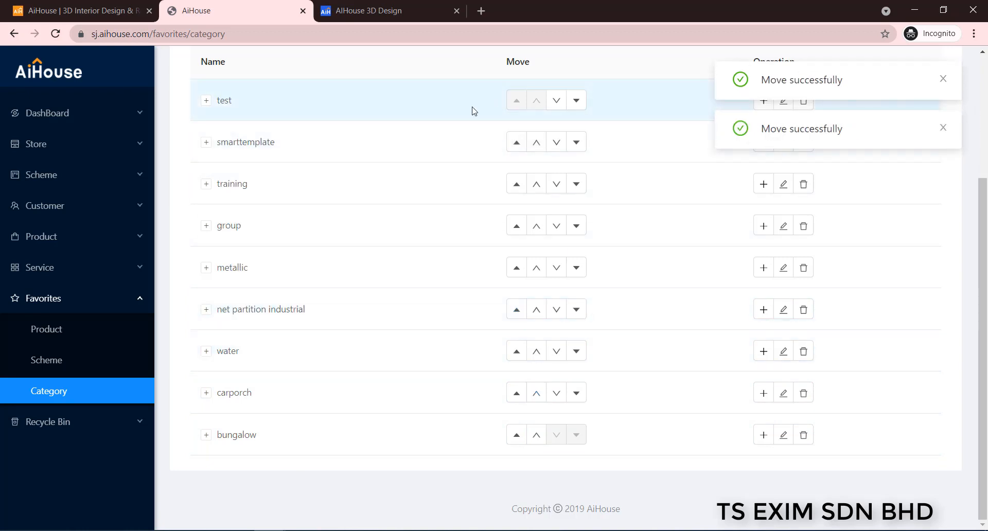
{"action": "left_click", "coordinate": [518, 184]}
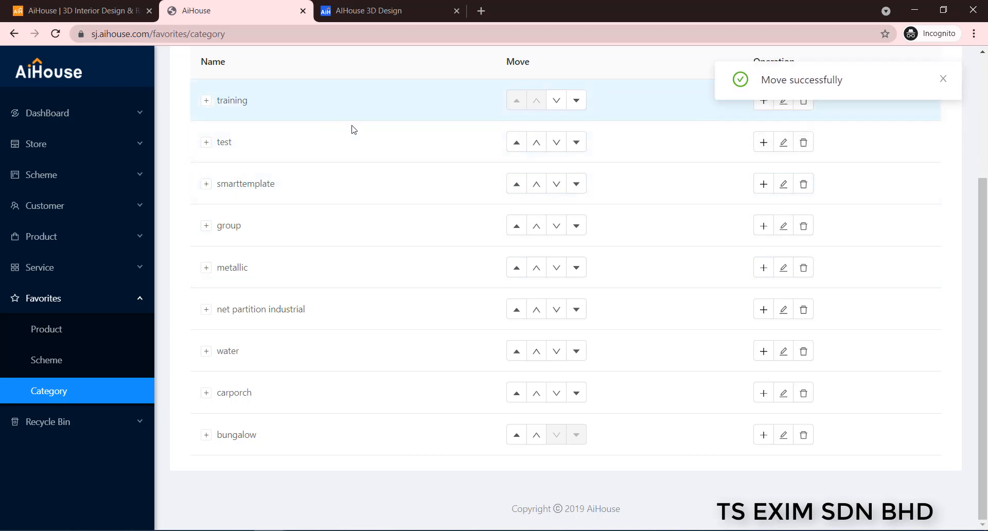
Move the group category down one place at a time until it sits between water and carporch.
{"action": "left_click", "coordinate": [556, 226]}
{"action": "left_click", "coordinate": [560, 227]}
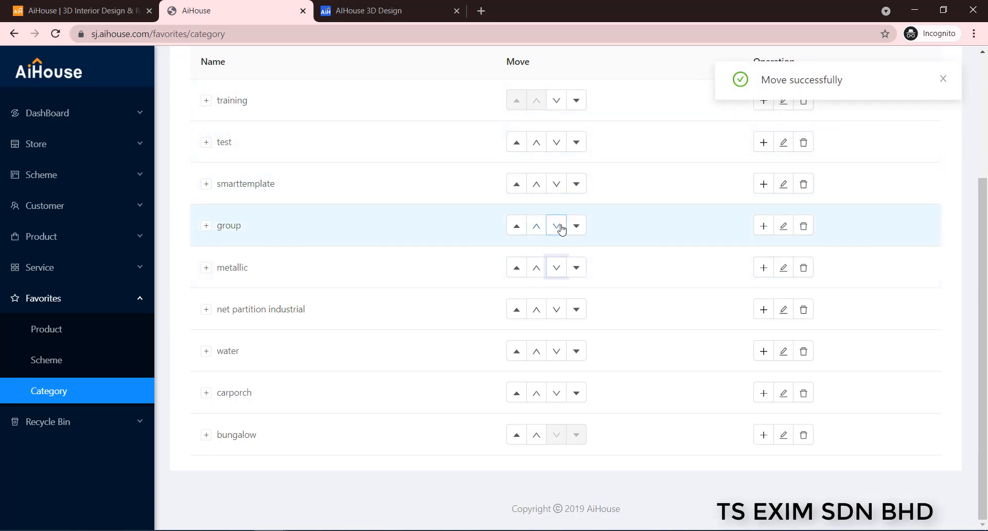
{"action": "left_click", "coordinate": [560, 227]}
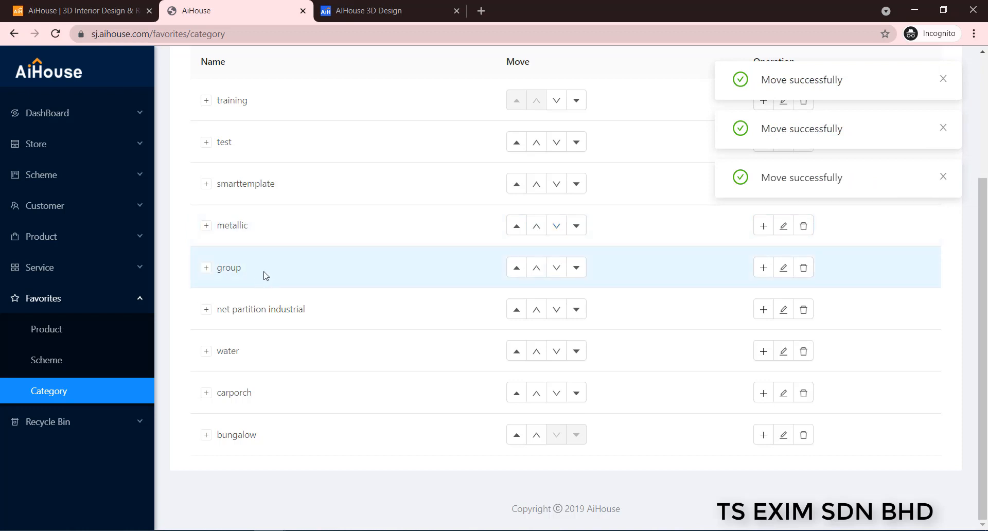
{"action": "left_click", "coordinate": [557, 270]}
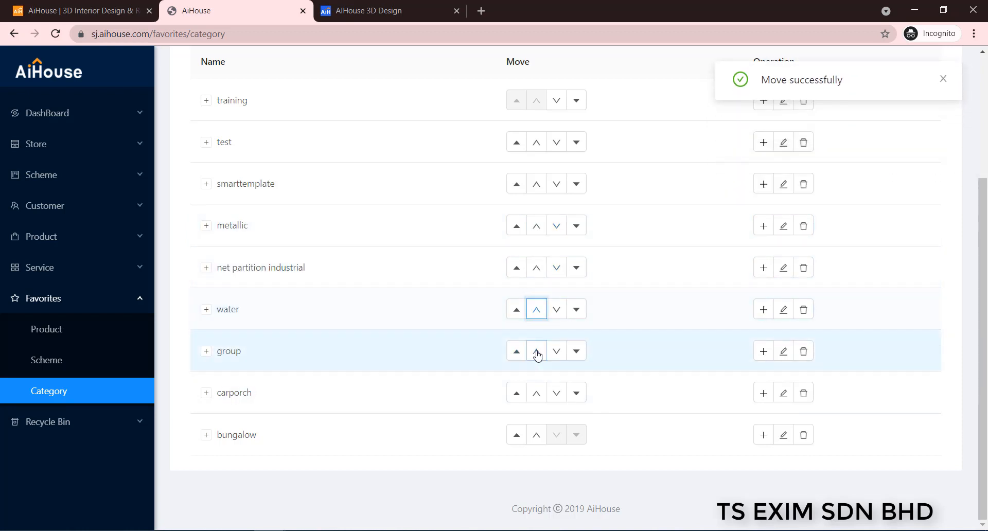
Raise the water category place by place to just below test, and finally send it to the top of the list.
{"action": "left_click", "coordinate": [537, 314]}
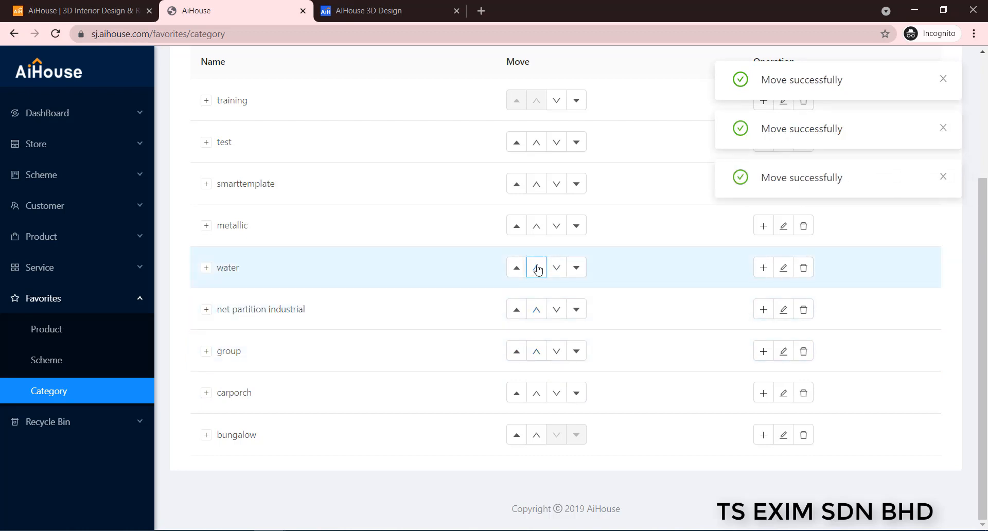
{"action": "left_click", "coordinate": [537, 269]}
{"action": "left_click", "coordinate": [540, 227]}
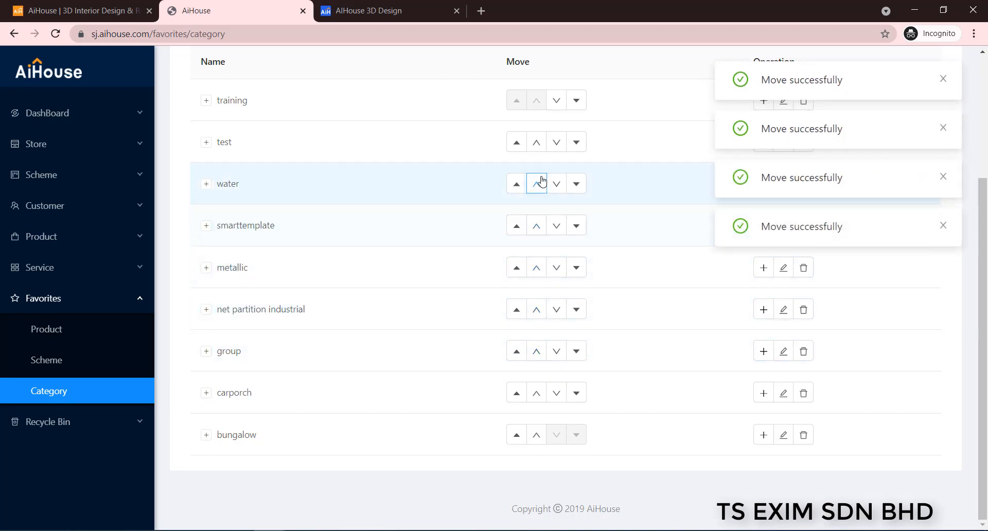
{"action": "left_click", "coordinate": [516, 185]}
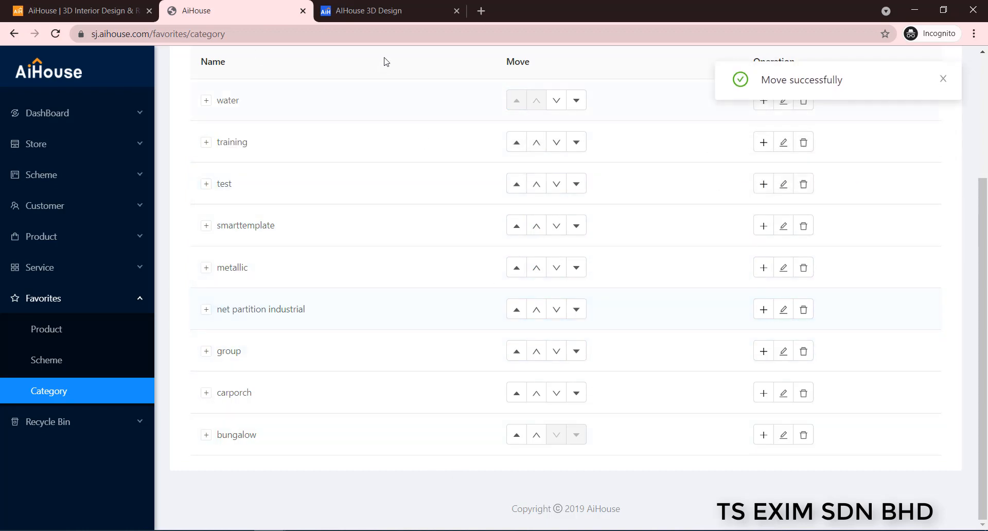
Switch to AiHouse 3D Design and reopen the favorite products to check the category order.
{"action": "left_click", "coordinate": [374, 18]}
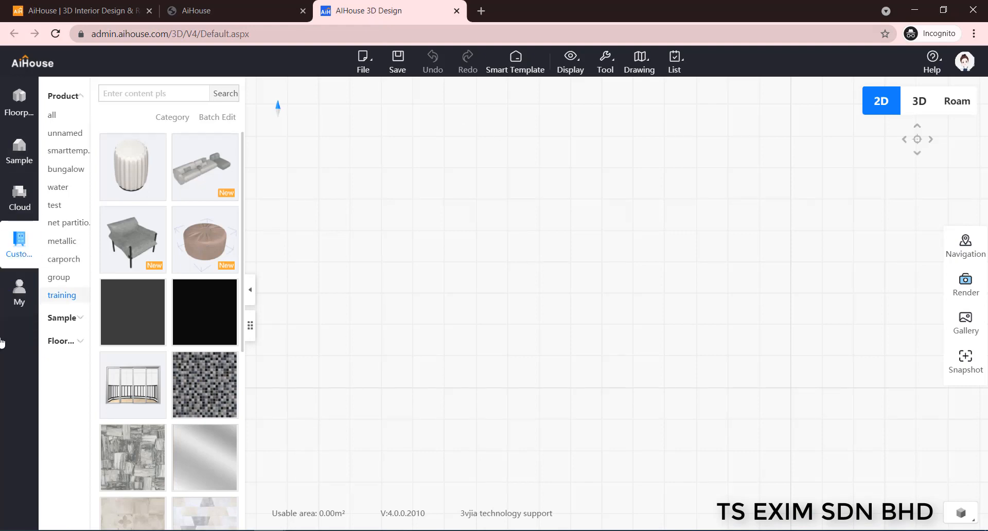
{"action": "left_click", "coordinate": [20, 244]}
{"action": "left_click", "coordinate": [18, 311]}
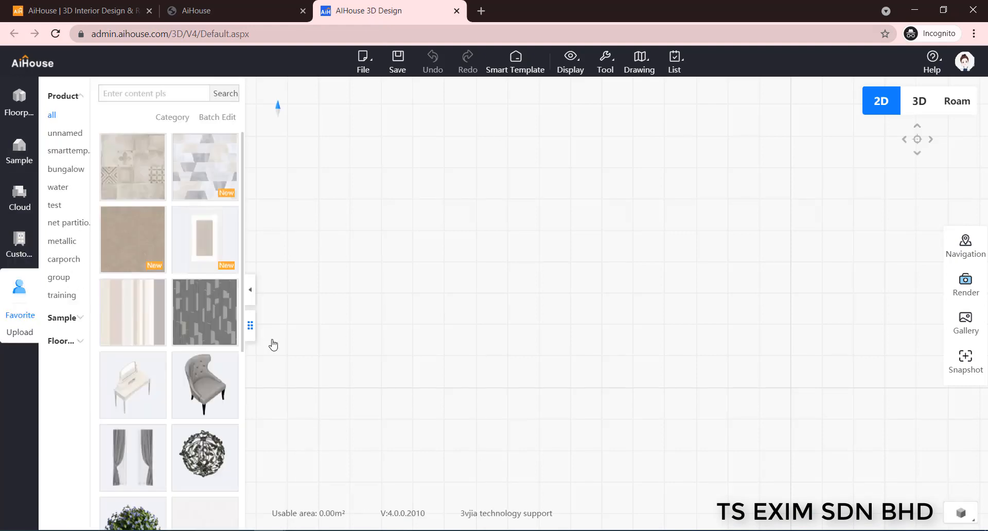